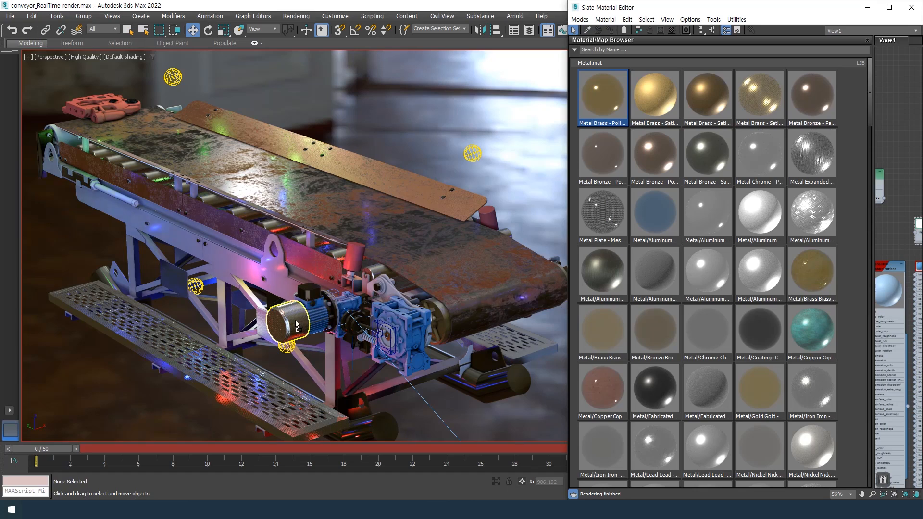
Apply the polished brass, light satin brass and darker satin brass materials in turn to the motor's cylindrical end cover
left_click_drag(297, 325, 298, 324)
scroll(338, 267, "up", 3)
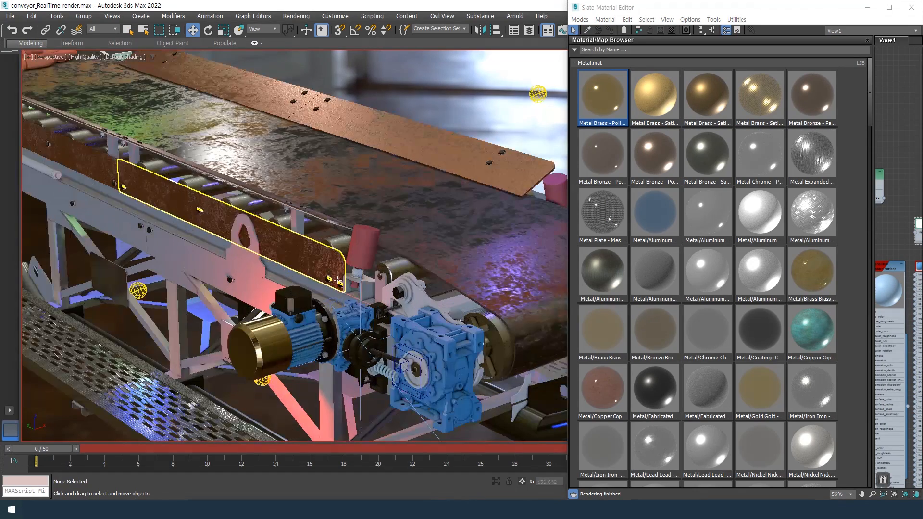
left_click(671, 122)
left_click_drag(302, 335, 302, 335)
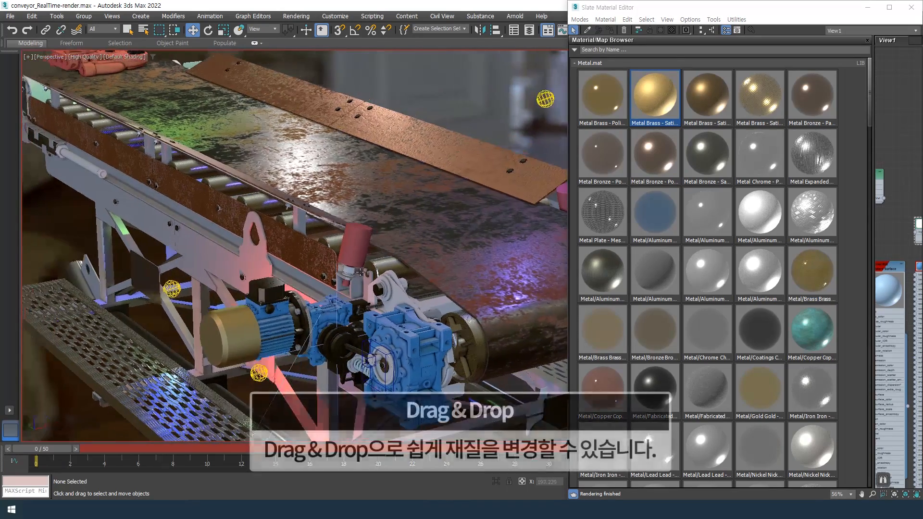
left_click(716, 99)
left_click_drag(519, 234, 494, 243)
middle_click_drag(439, 306, 404, 316, "alt")
middle_click_drag(404, 316, 400, 318, "alt")
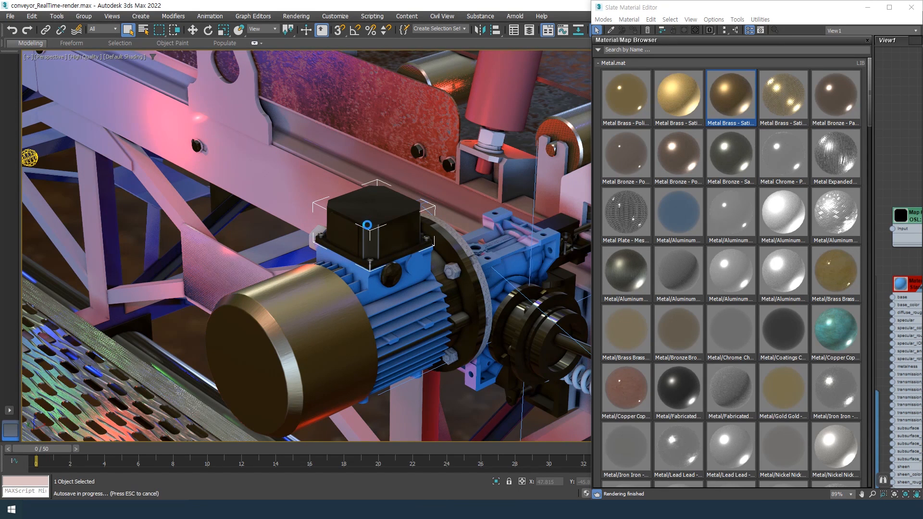
Select the side face of the motor's black terminal box and assign the light satin Metal Brass material to it
left_click(355, 224)
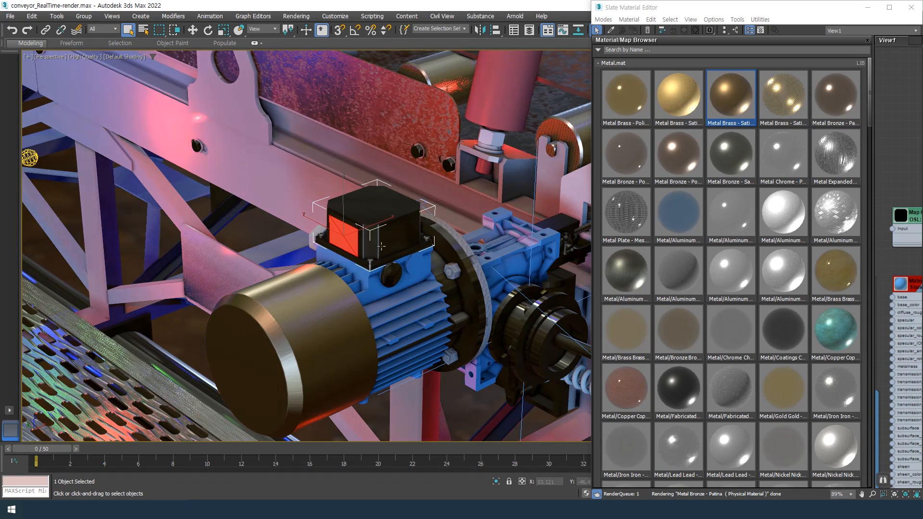
scroll(386, 247, "up", 4)
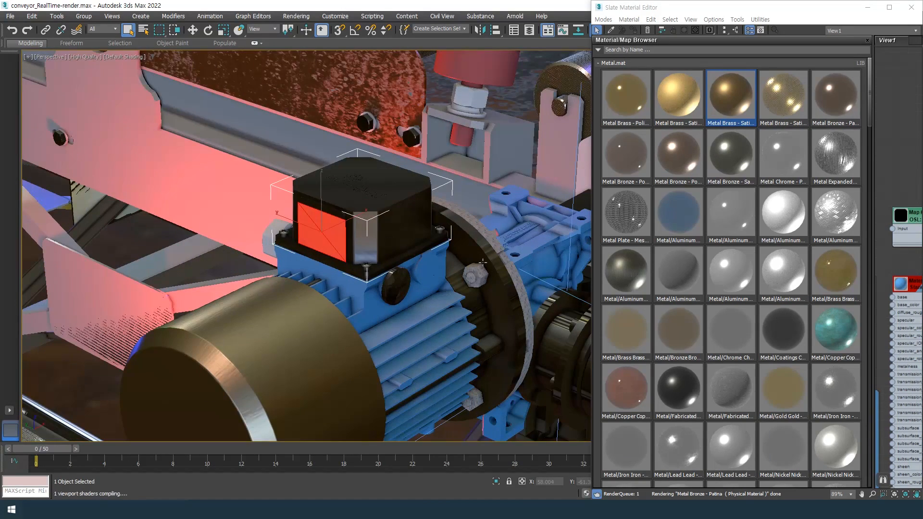
left_click_drag(673, 88, 327, 230)
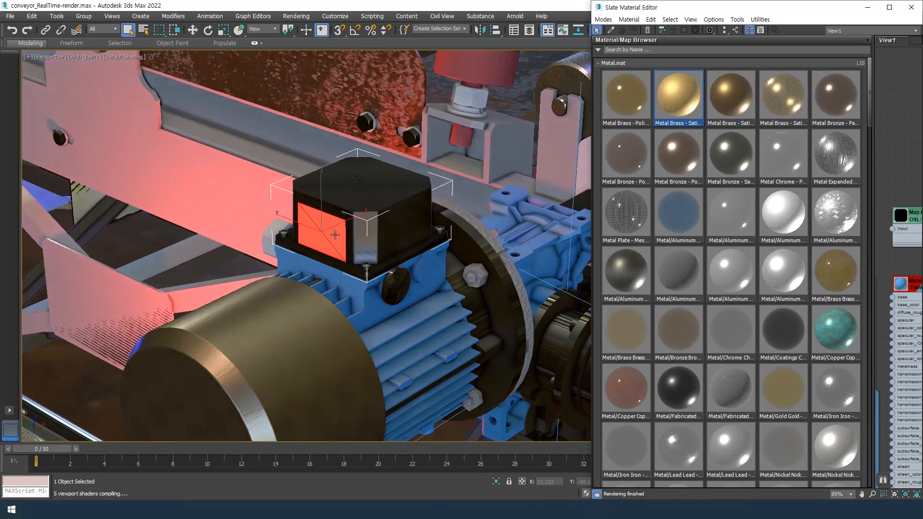
middle_click_drag(458, 352, 423, 320, "alt")
Extrude the terminal box's side face outward into a block and enlarge the block's outer section
left_click(313, 230)
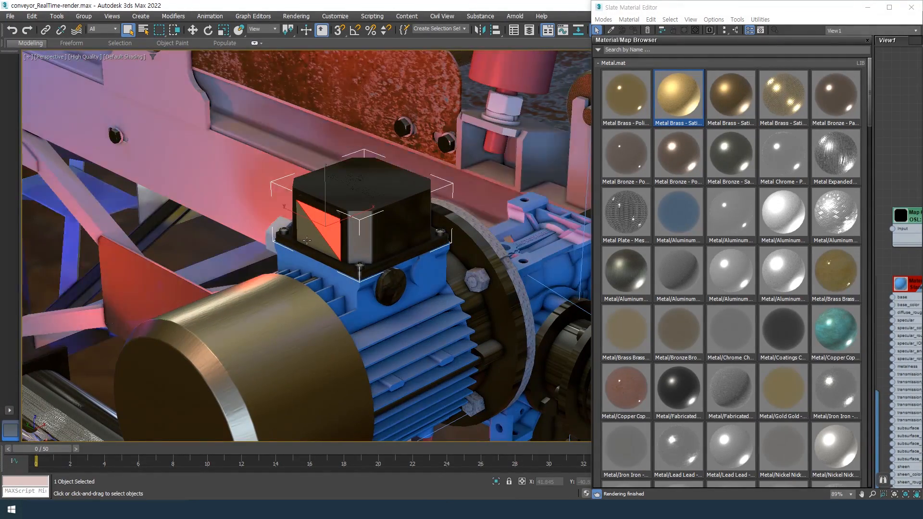
middle_click_drag(307, 237, 425, 289, "alt")
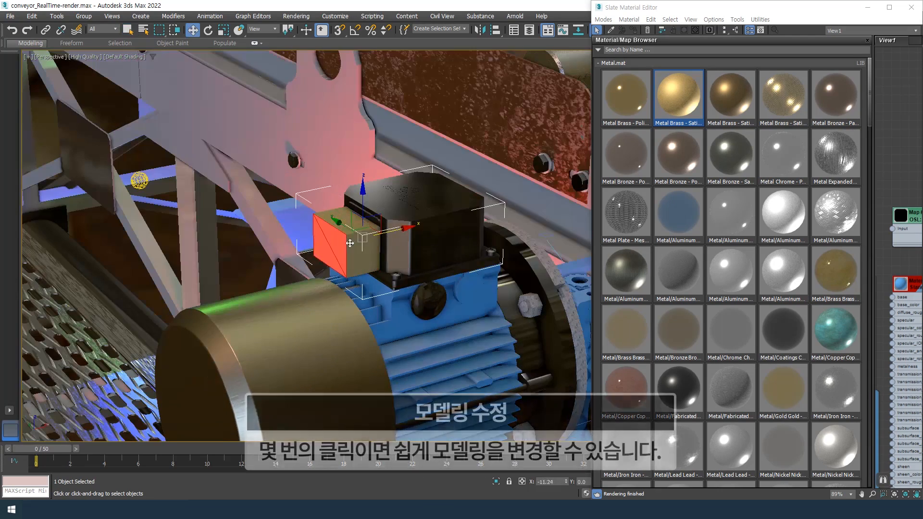
left_click_drag(406, 240, 338, 252)
left_click(269, 240)
middle_click_drag(269, 241, 277, 212, "alt")
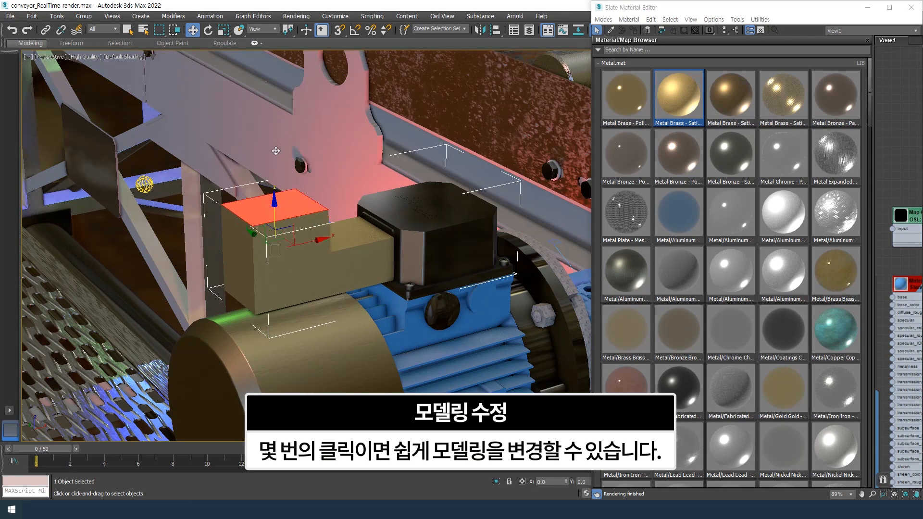
Extend the block's end face farther from the motor and move a section of its top face vertically
left_click_drag(245, 241, 188, 230)
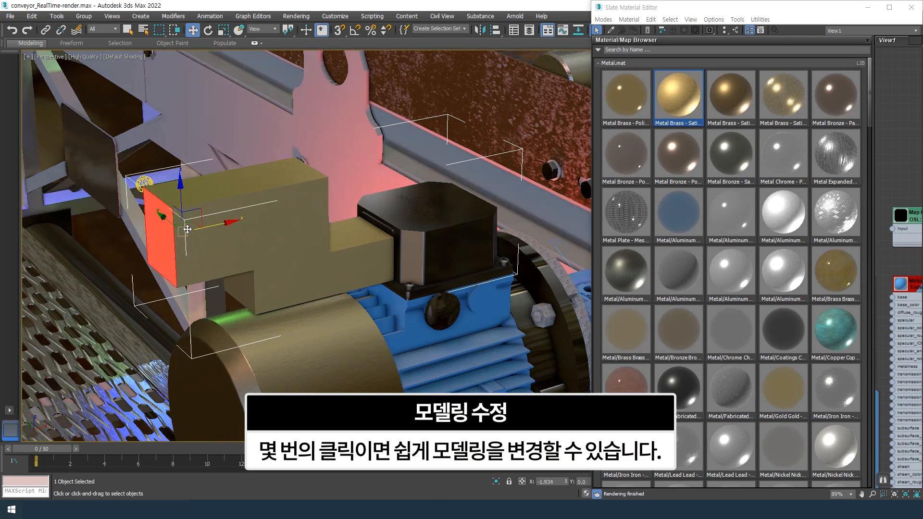
middle_click_drag(215, 216, 242, 193)
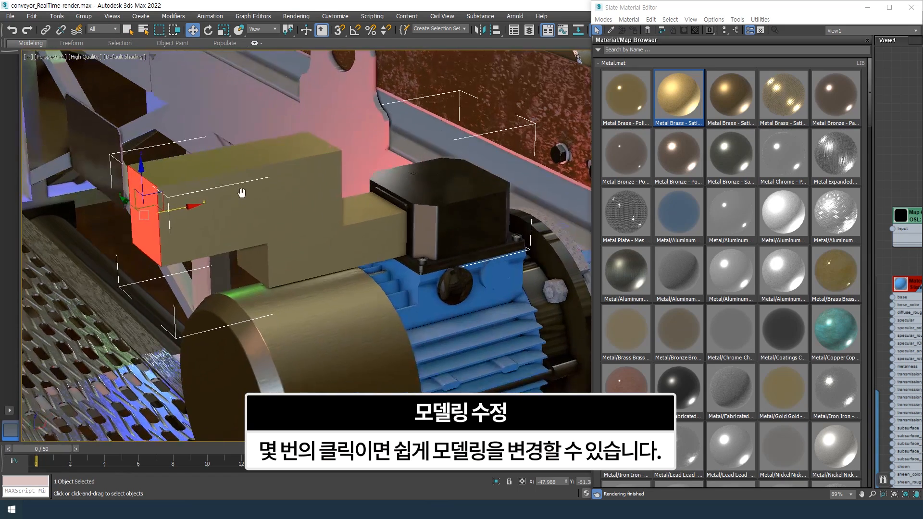
left_click(214, 163)
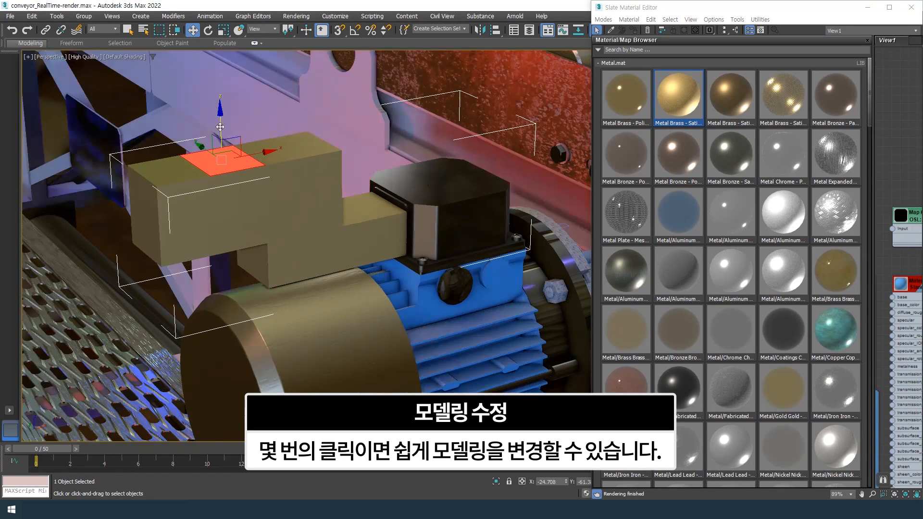
left_click_drag(223, 119, 221, 147)
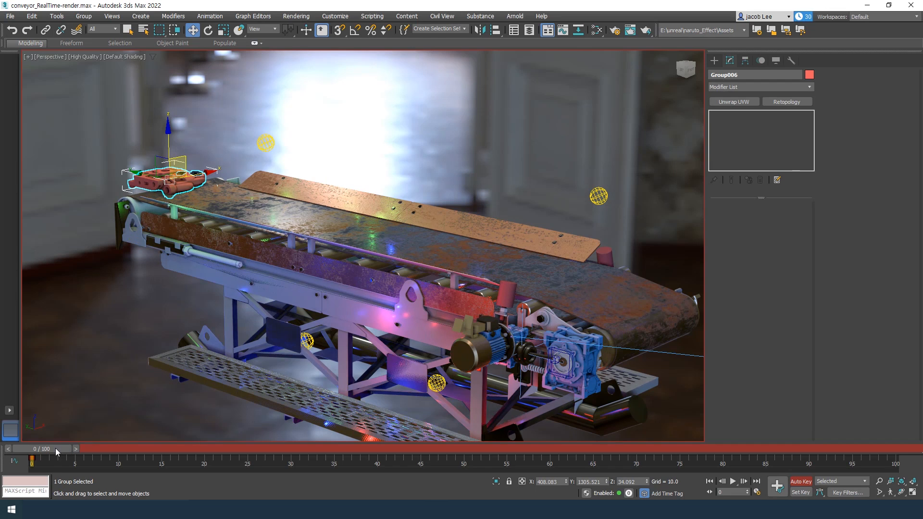
Keyframe the red part group with Auto Key: raise it above the belt at frame 21 and shift it along Y at frame 50
left_click_drag(56, 448, 235, 451)
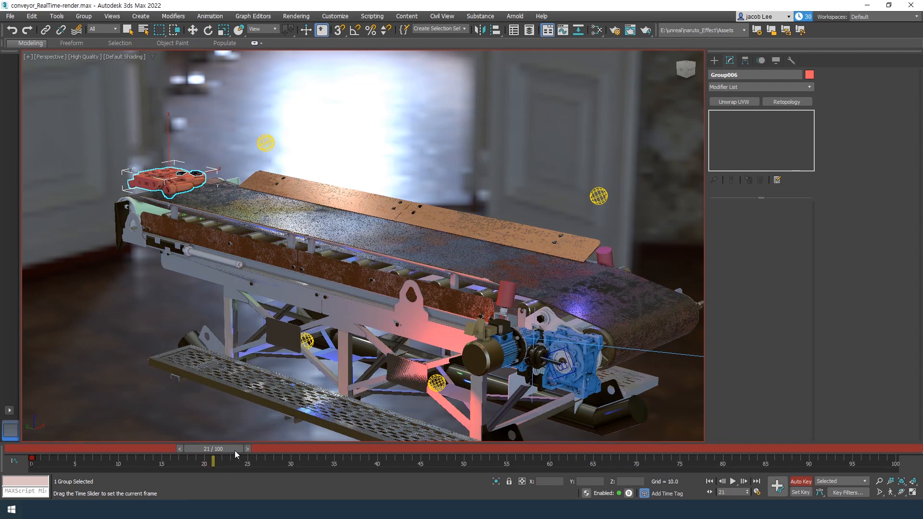
key("w")
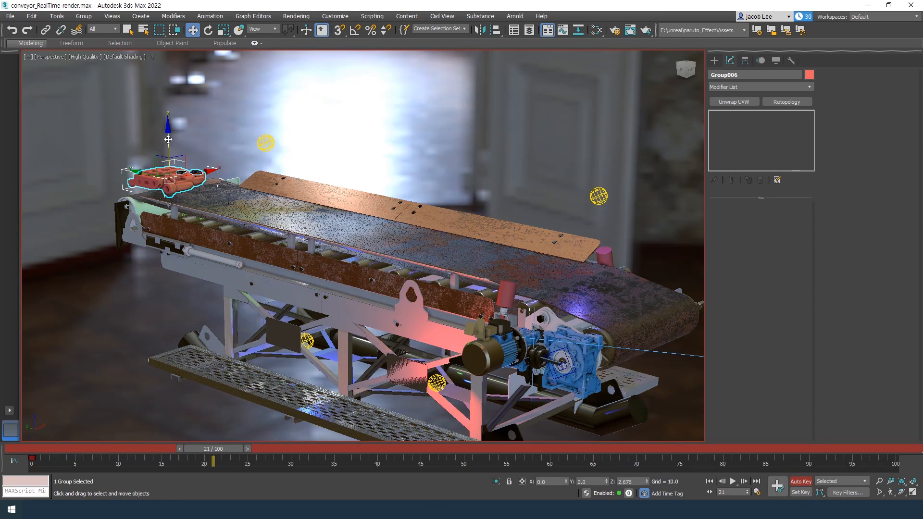
left_click_drag(213, 463, 464, 459)
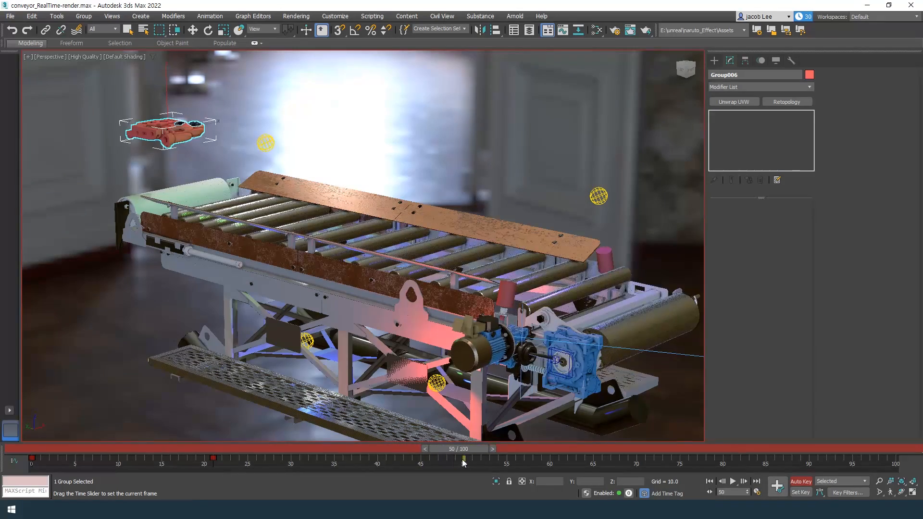
key("w")
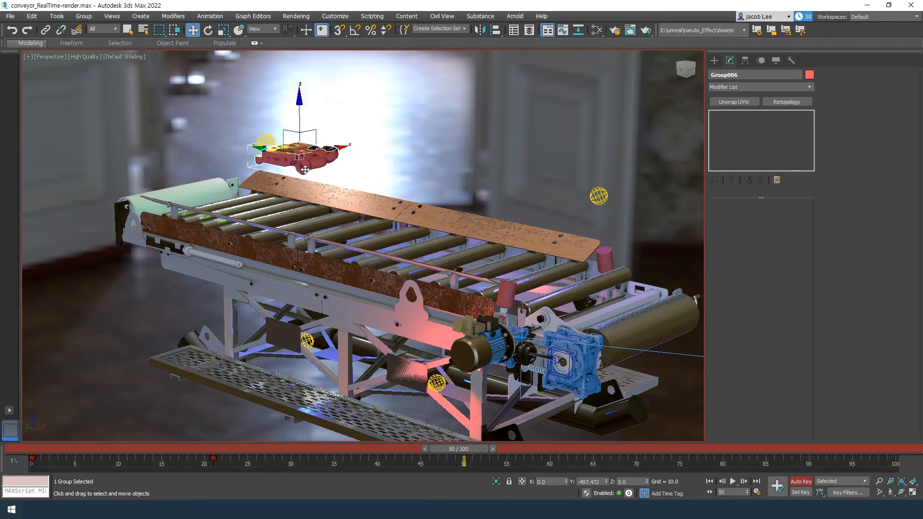
Keyframe the red part group higher along Z at frame 100 and scrub the timeline to check its motion
left_click_drag(471, 451, 322, 458)
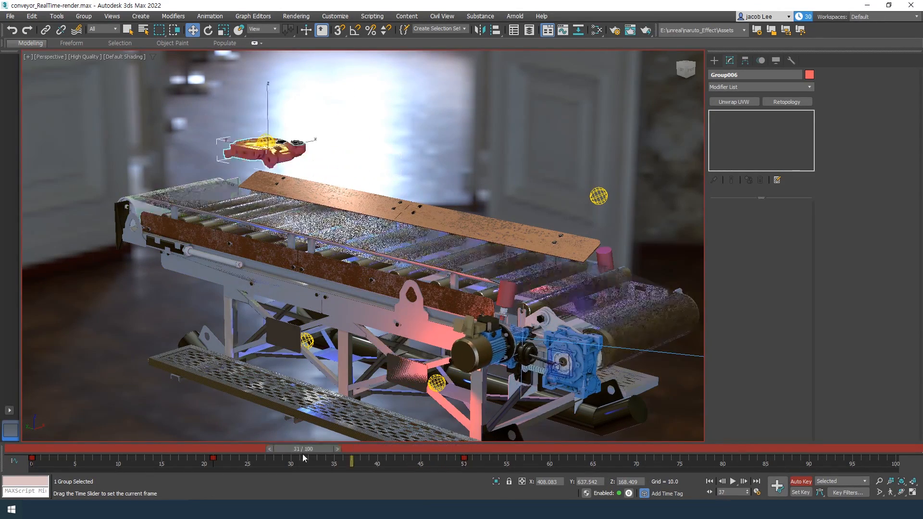
key("End")
key("w")
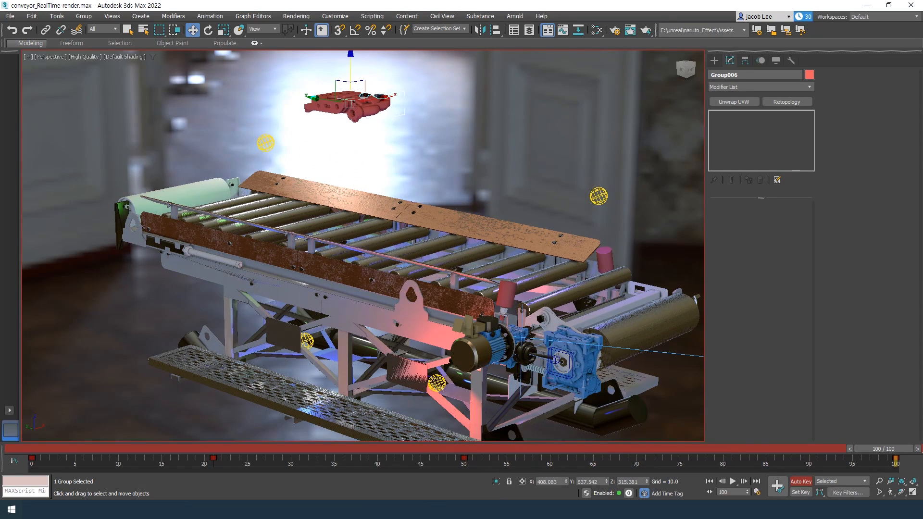
left_click_drag(884, 448, 467, 458)
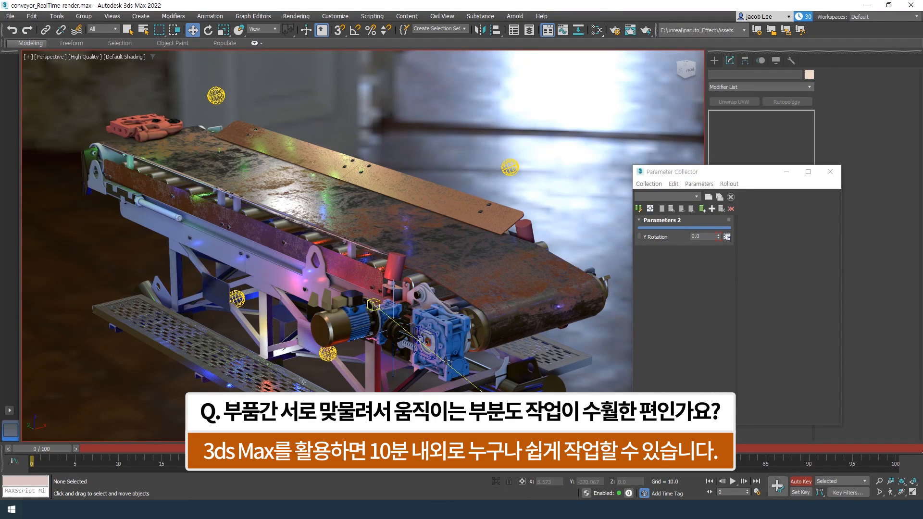
Vary the Y Rotation value in the Parameter Collector to drive the gearbox and its linked conveyor parts
middle_click_drag(441, 359, 475, 306)
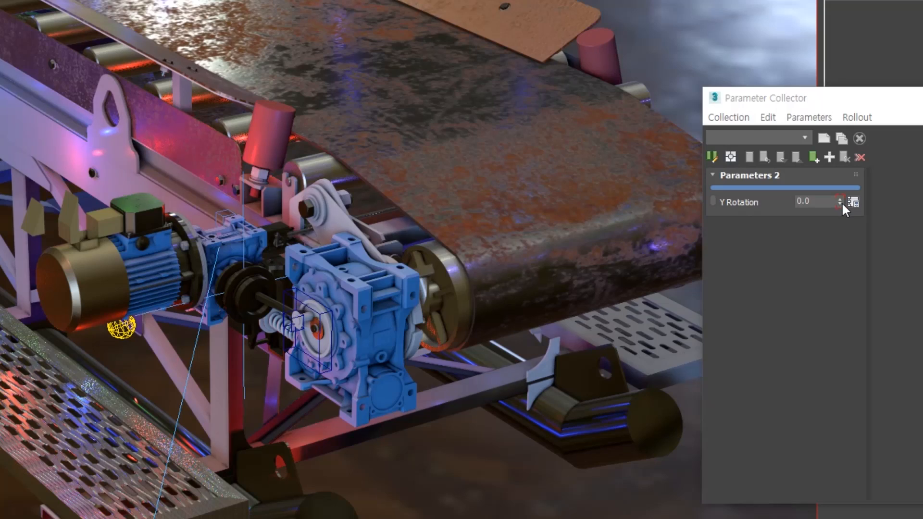
left_click(718, 238)
left_click_drag(841, 200, 837, 4)
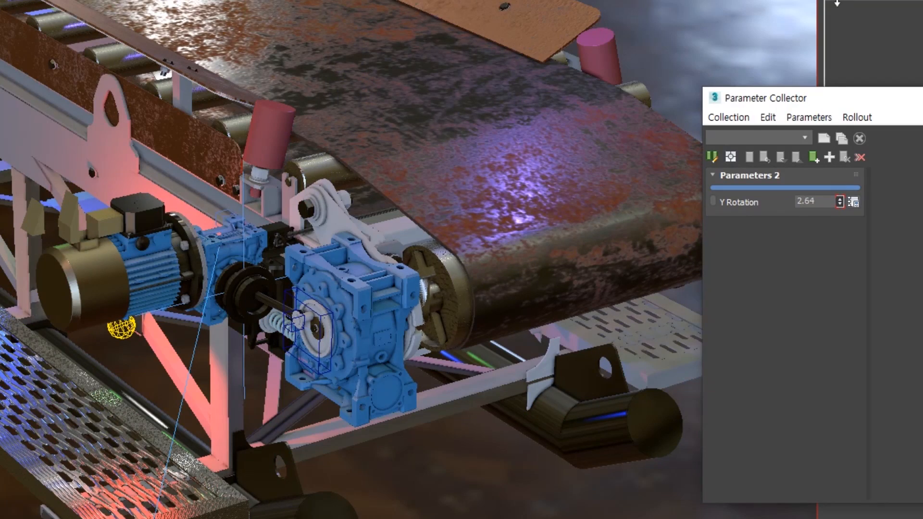
left_click_drag(521, 509, 519, 48)
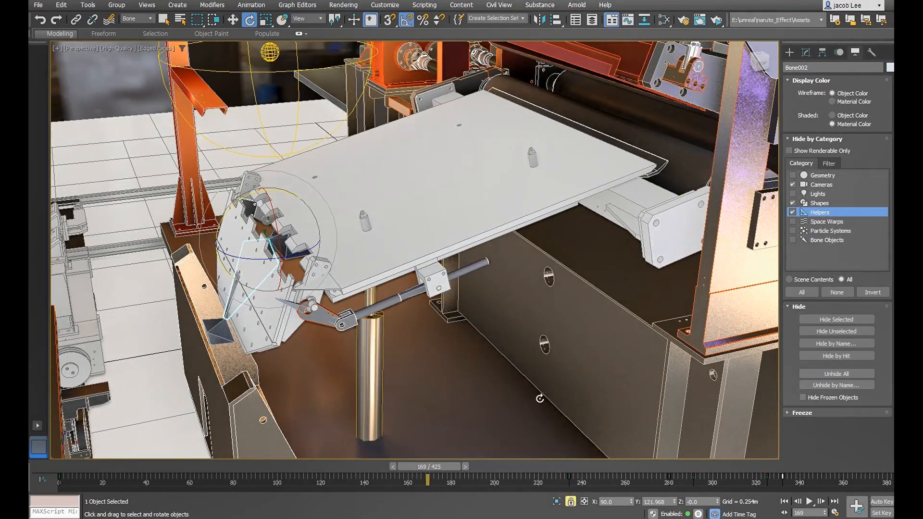
Rotate Bone002 of the hinged plate mechanism and Bone007 of the yellow robot arm to pose the linked parts
left_click_drag(540, 398, 520, 344)
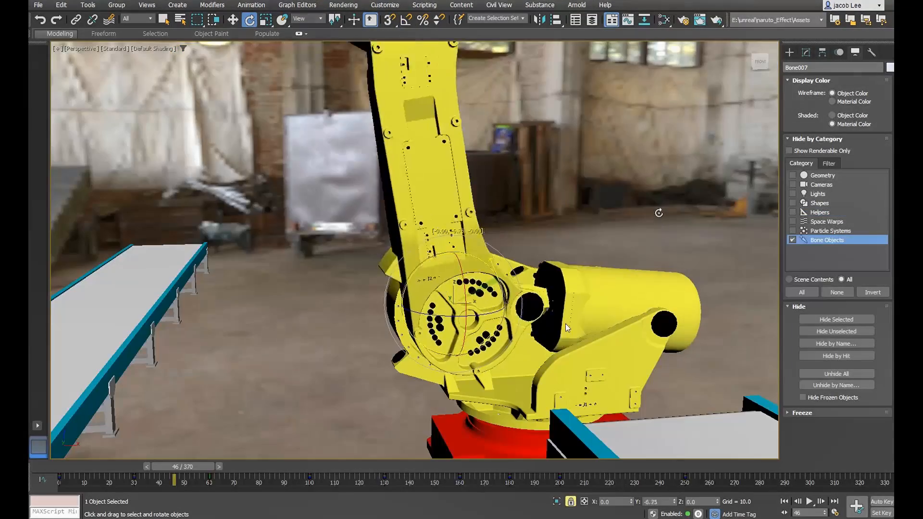
left_click_drag(558, 308, 601, 304)
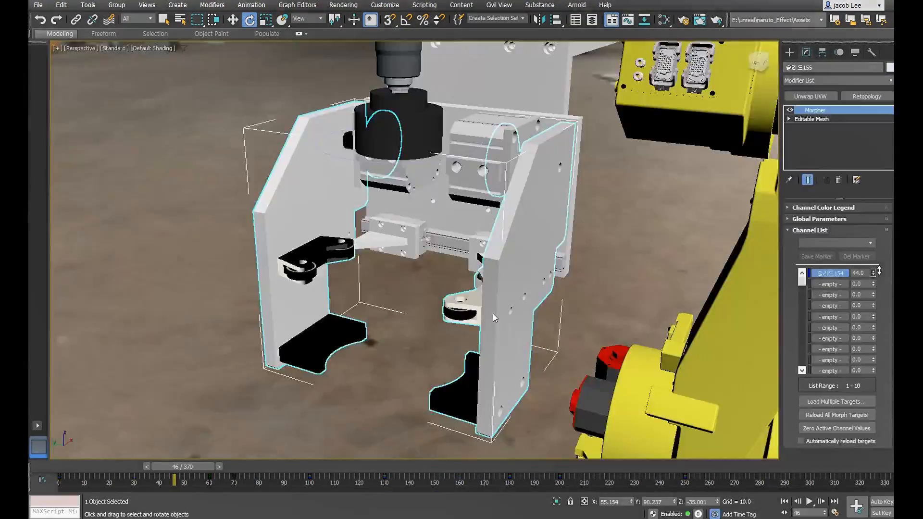
Set the gripper's first Morpher channel to 49 to adjust the jaws
mouse_move(879, 271)
left_mouse_down()
mouse_move(878, 262)
mouse_move(875, 275)
mouse_move(871, 264)
mouse_move(864, 272)
left_mouse_up()
scroll(668, 290, "down", 5)
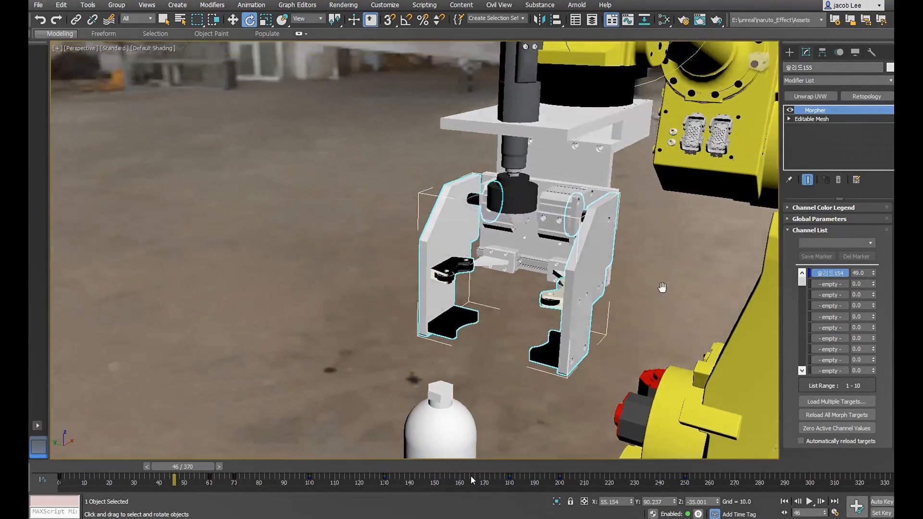
scroll(650, 284, "down", 3)
middle_click_drag(650, 284, 570, 261)
scroll(569, 261, "down", 4)
middle_click_drag(619, 282, 586, 282)
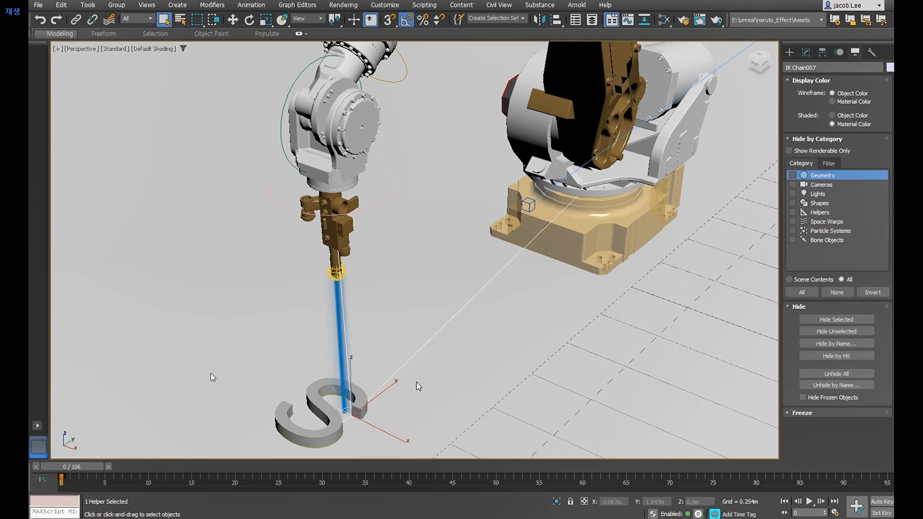
Preview the laser robot's motion across the whole timeline, close the Transform Type-In, and play the letter S effect animation
left_click_drag(85, 467, 557, 467)
left_click_drag(708, 467, 889, 469)
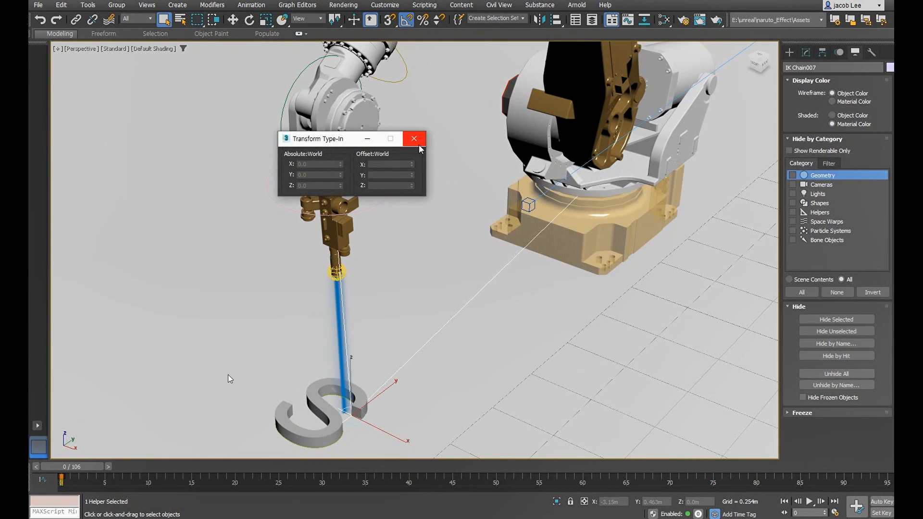
left_click(416, 142)
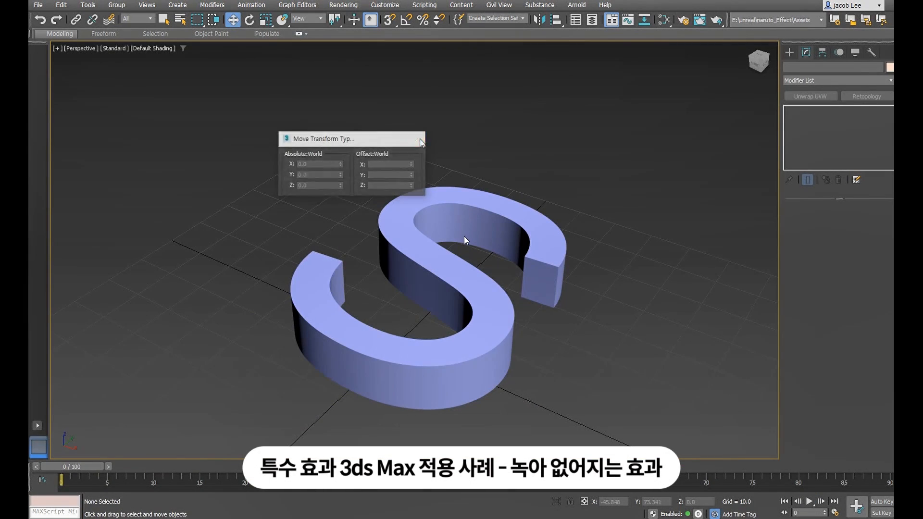
left_click(811, 503)
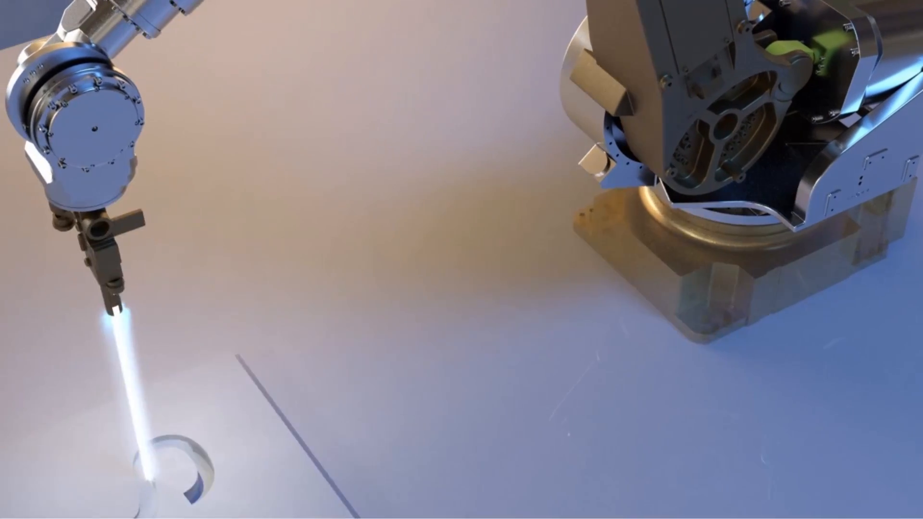